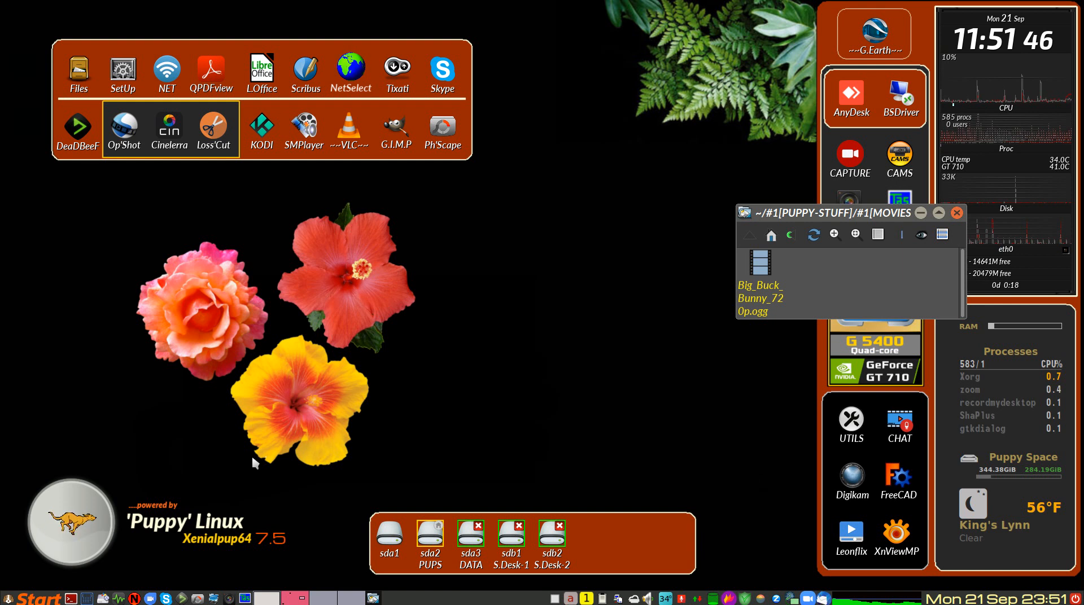
# Step: Launch VidCutter and load Big_Buck_Bunny_720p.ogg from the open movies folder into it
pyautogui.click(35, 599)
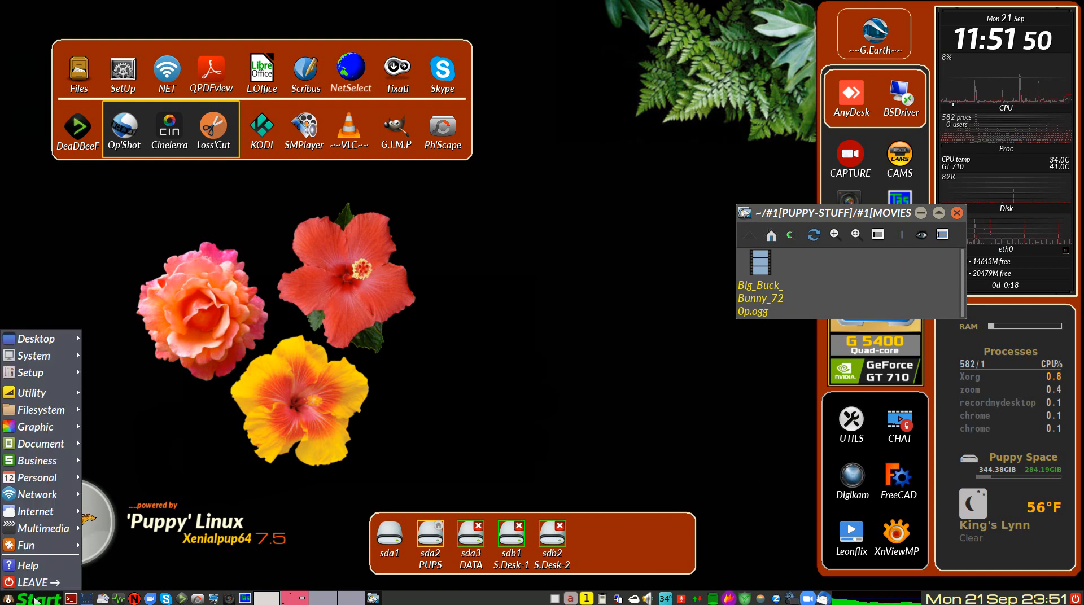
pyautogui.moveTo(39, 534)
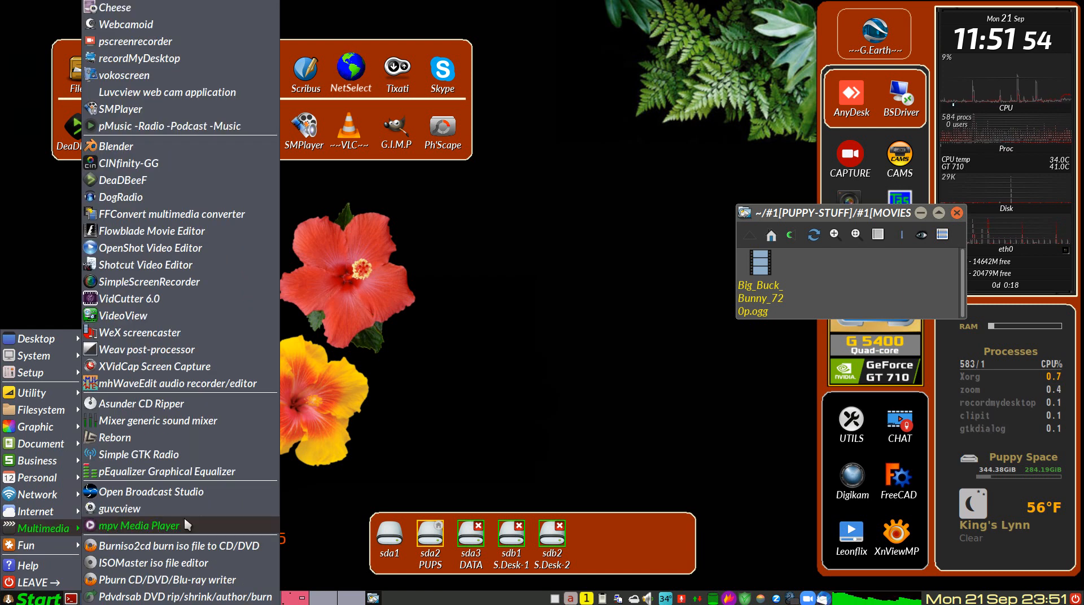
pyautogui.click(150, 298)
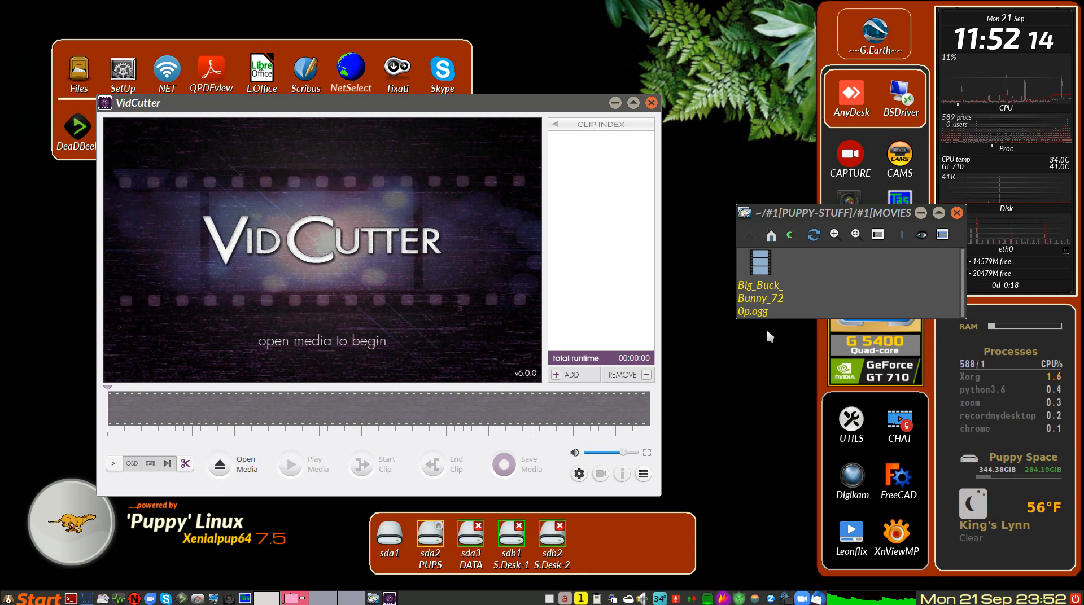
pyautogui.click(757, 264)
pyautogui.moveTo(756, 264); pyautogui.dragTo(361, 266)
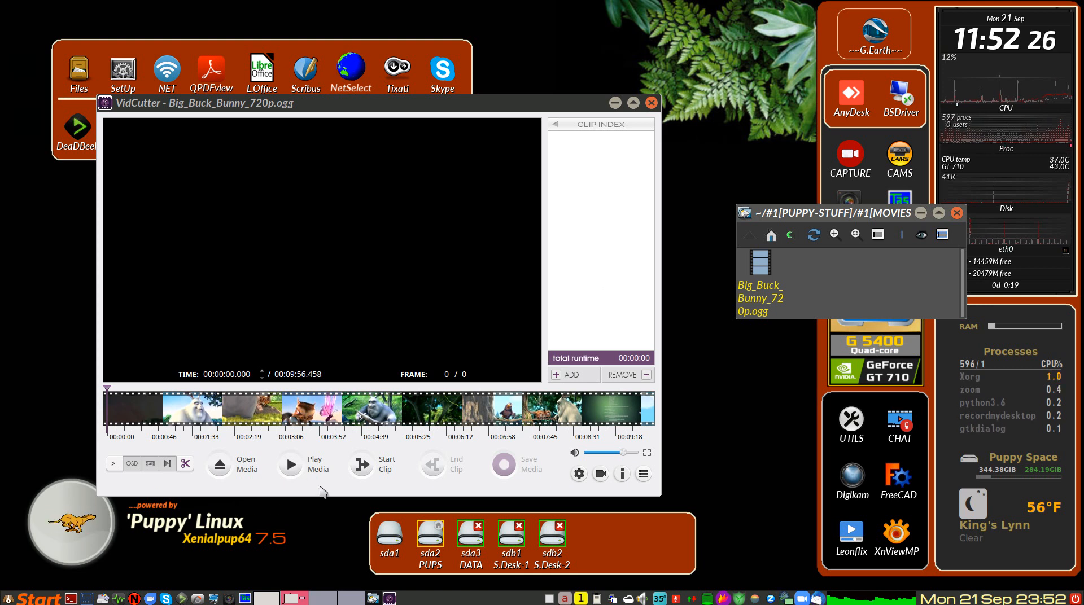
# Step: Play the video at a lowered volume and pause it at about 00:00:30, just past the title
pyautogui.click(301, 470)
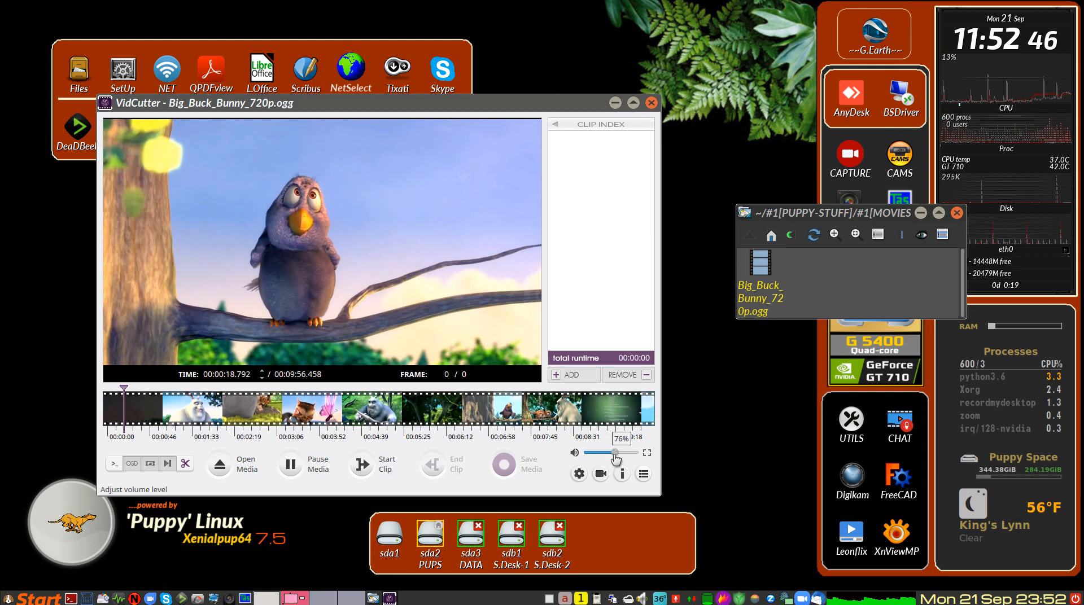
pyautogui.moveTo(616, 460); pyautogui.dragTo(605, 461)
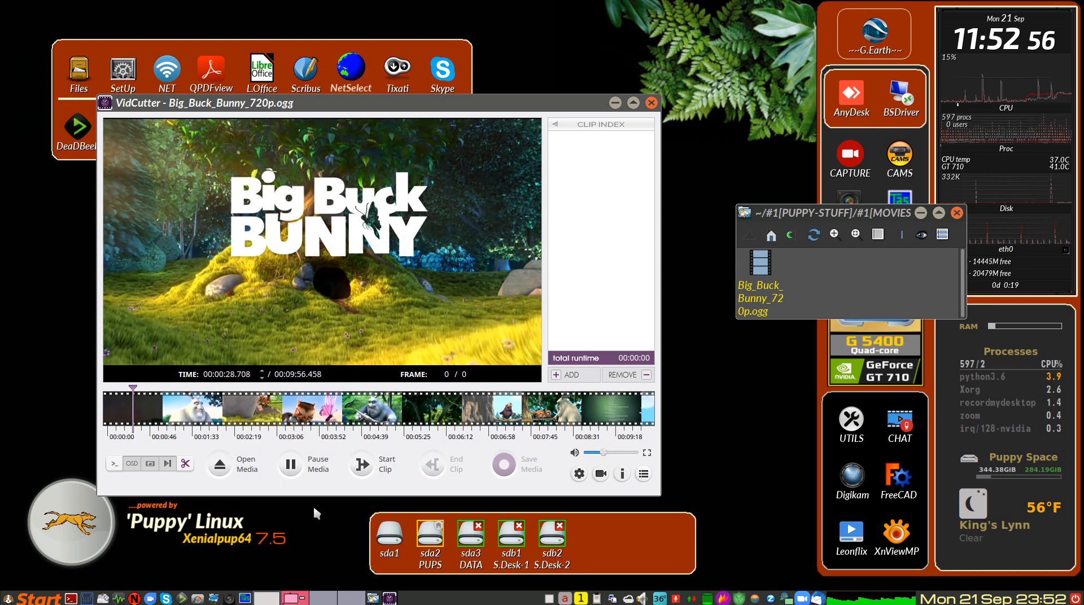
pyautogui.click(290, 465)
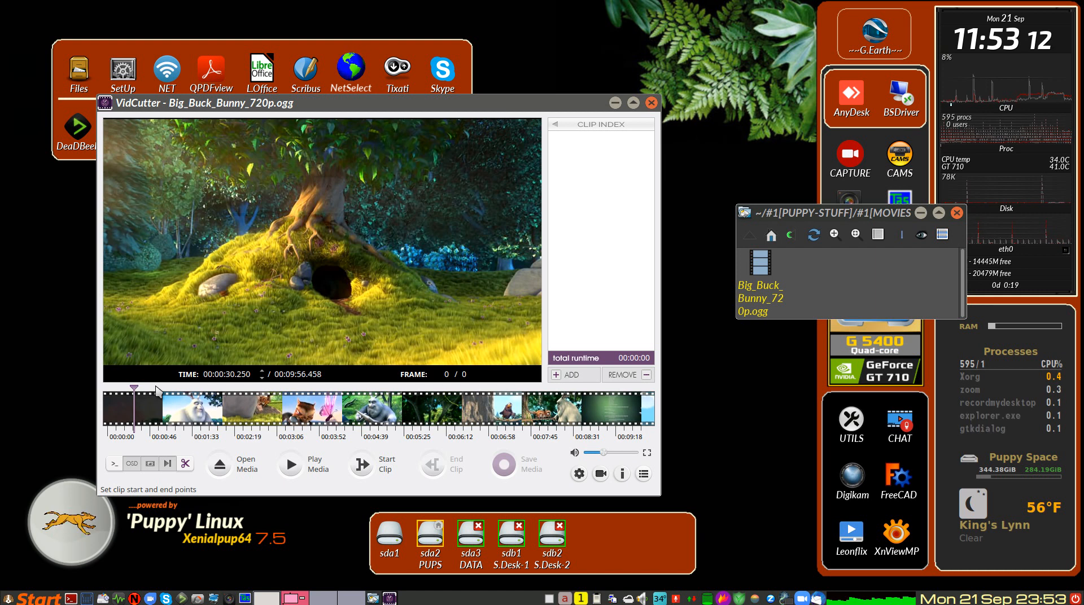
# Step: Position the playhead on the Big Buck Bunny title and start the clip at 00:00:28.541
pyautogui.click(155, 388)
pyautogui.click(150, 389)
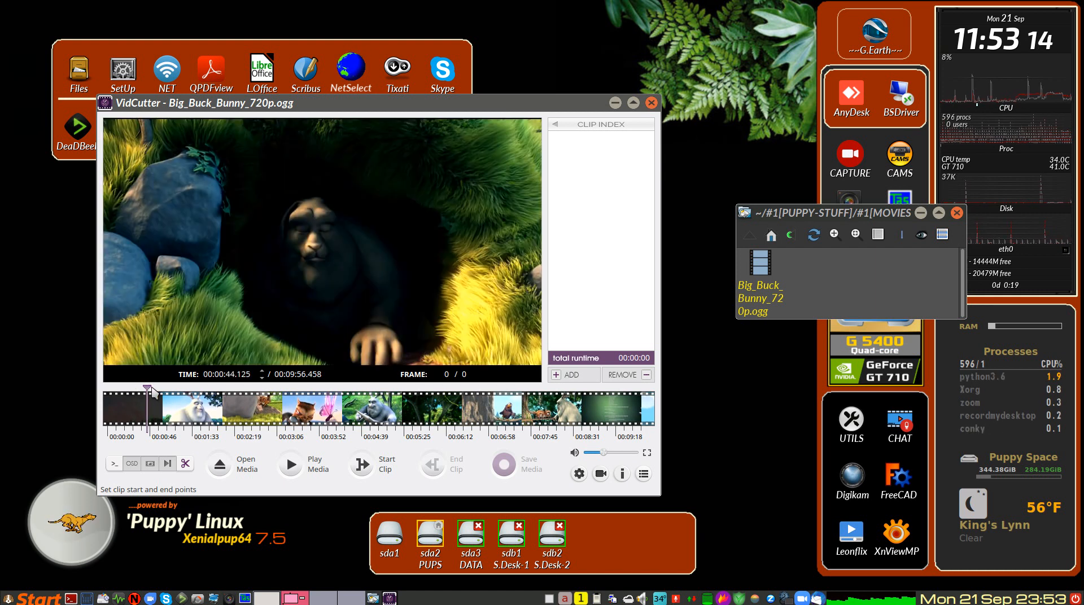
pyautogui.click(149, 390)
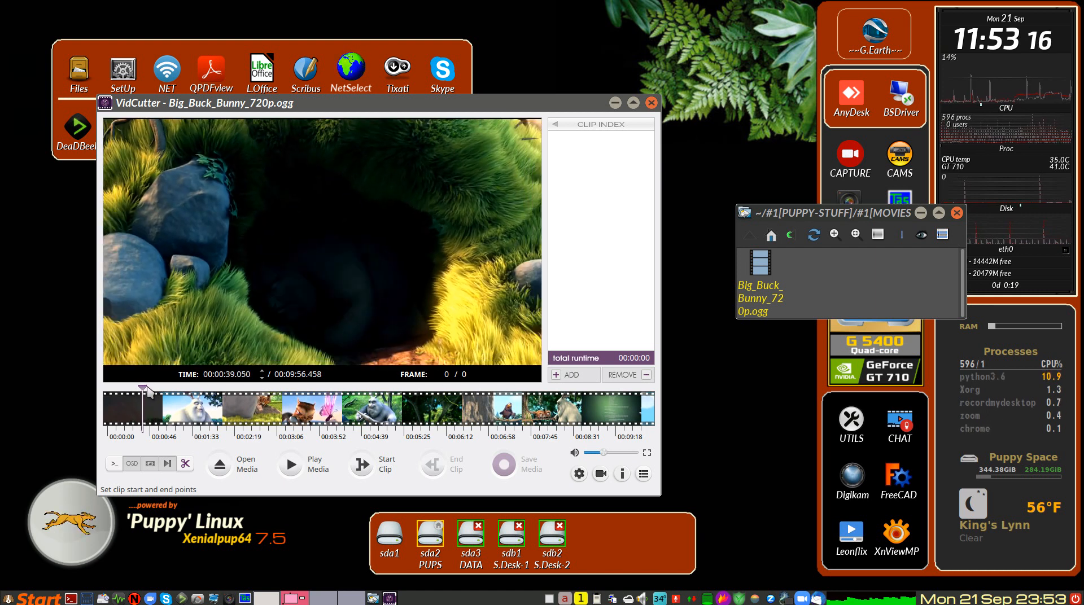
pyautogui.press('Left')
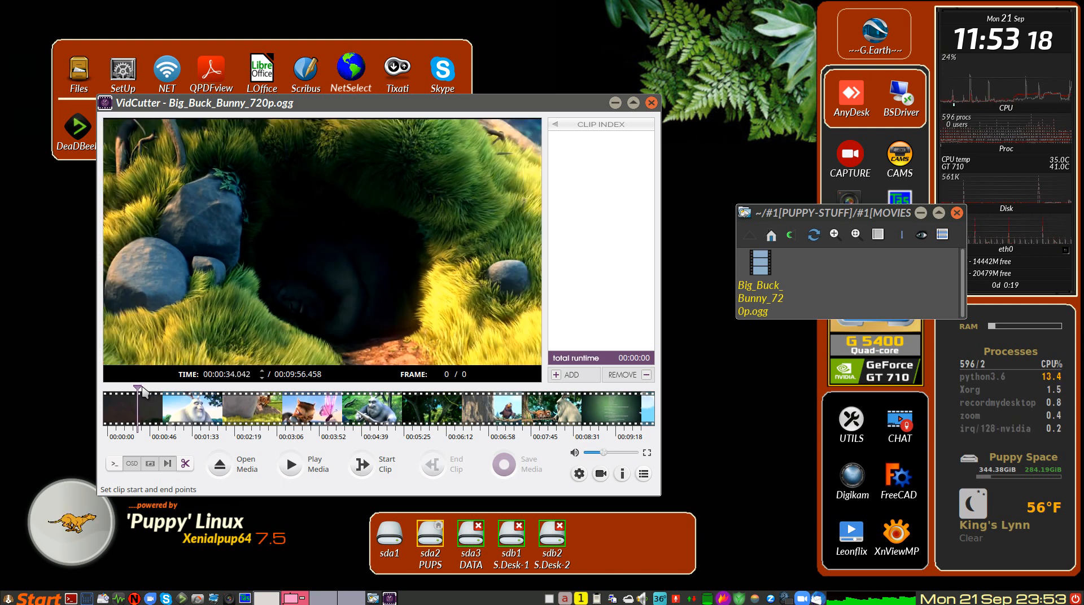
pyautogui.press('Left')
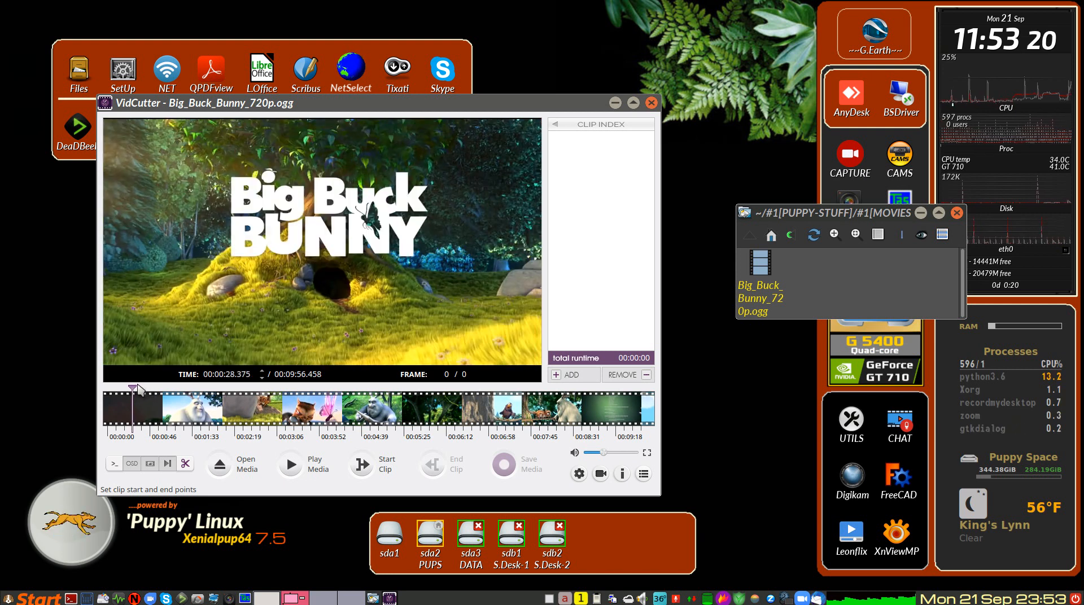
pyautogui.press('Right')
pyautogui.press('Left')
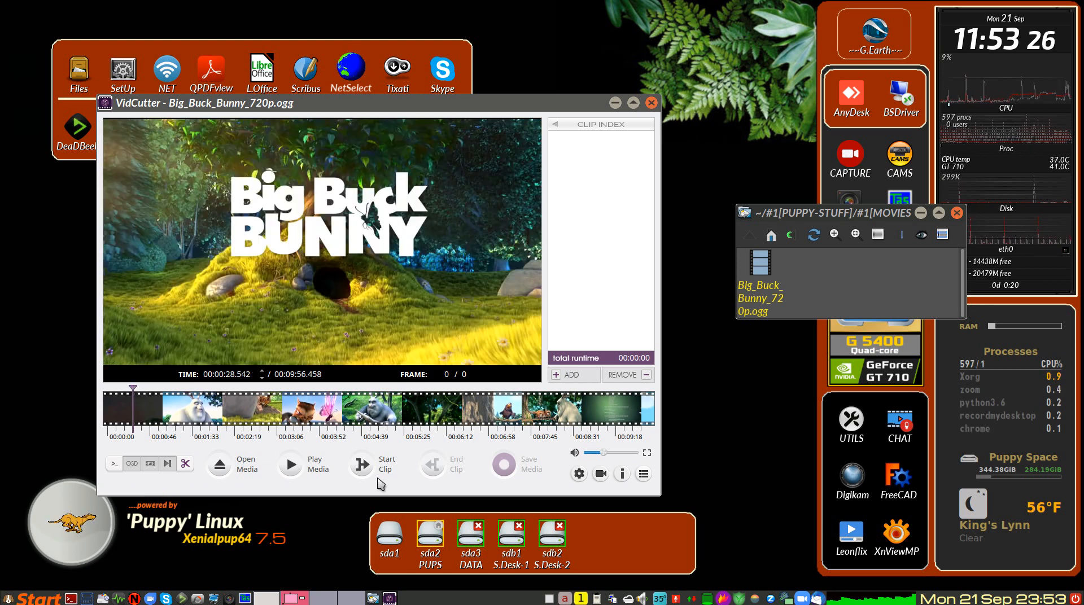
pyautogui.click(362, 464)
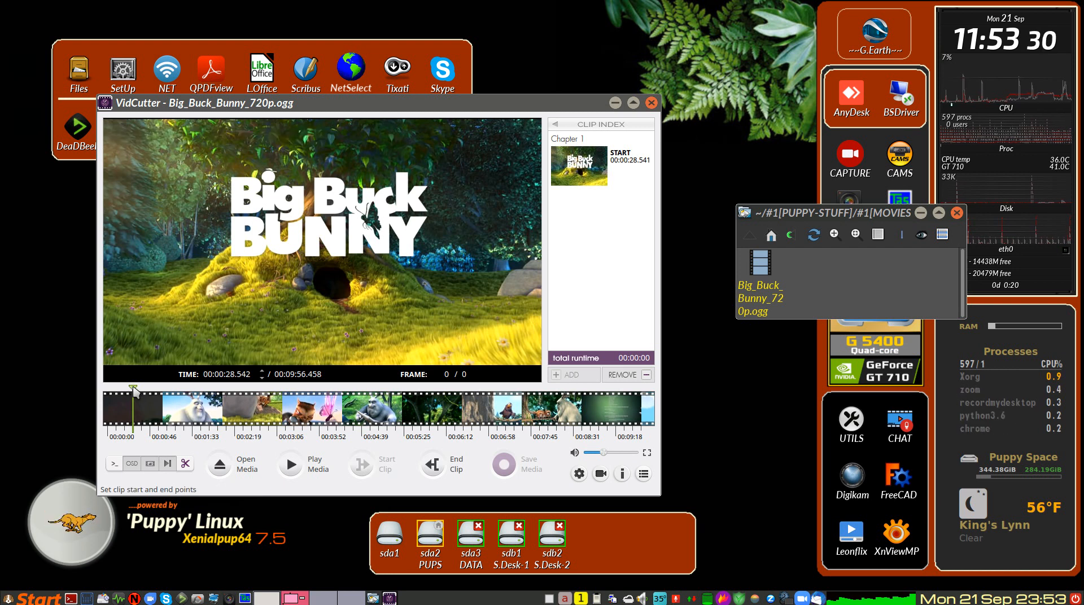
# Step: Move the playhead forward along the timeline and end the clip at 00:01:41.708
pyautogui.moveTo(134, 391); pyautogui.dragTo(196, 393)
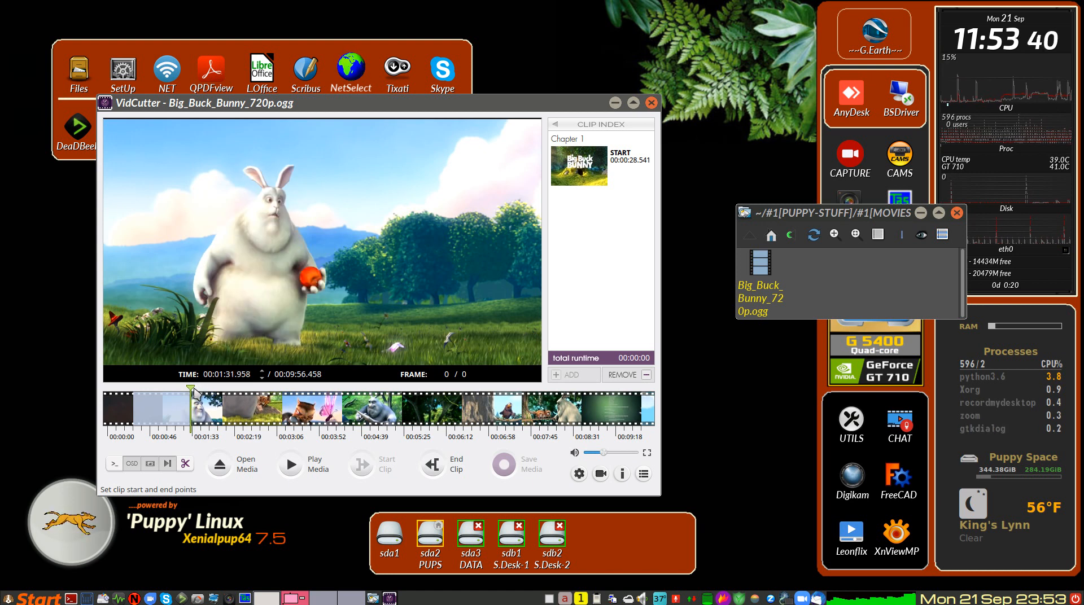
pyautogui.moveTo(194, 393); pyautogui.dragTo(201, 393)
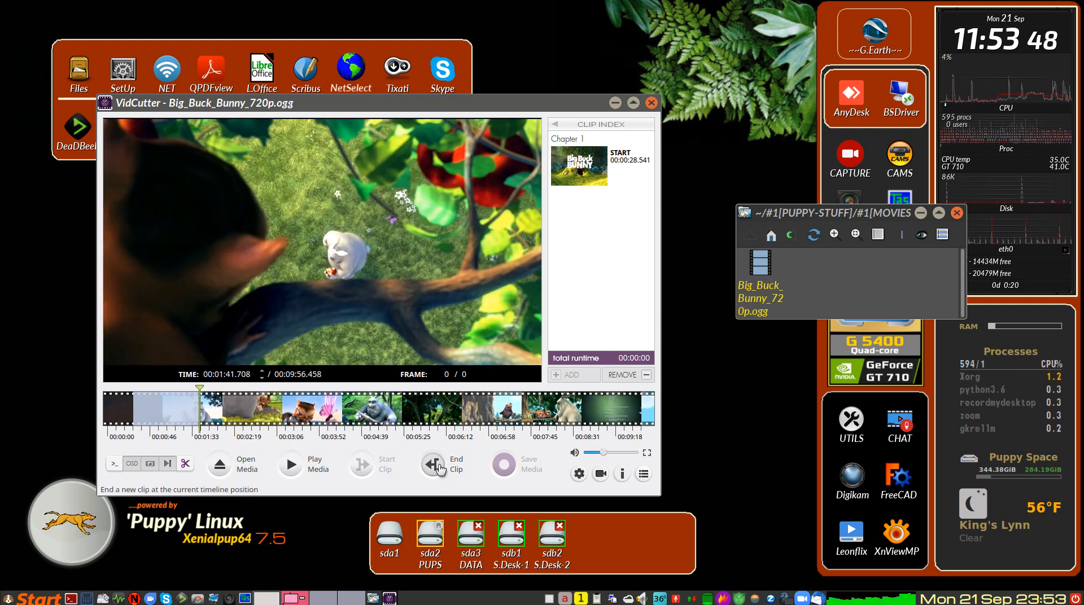
pyautogui.click(441, 471)
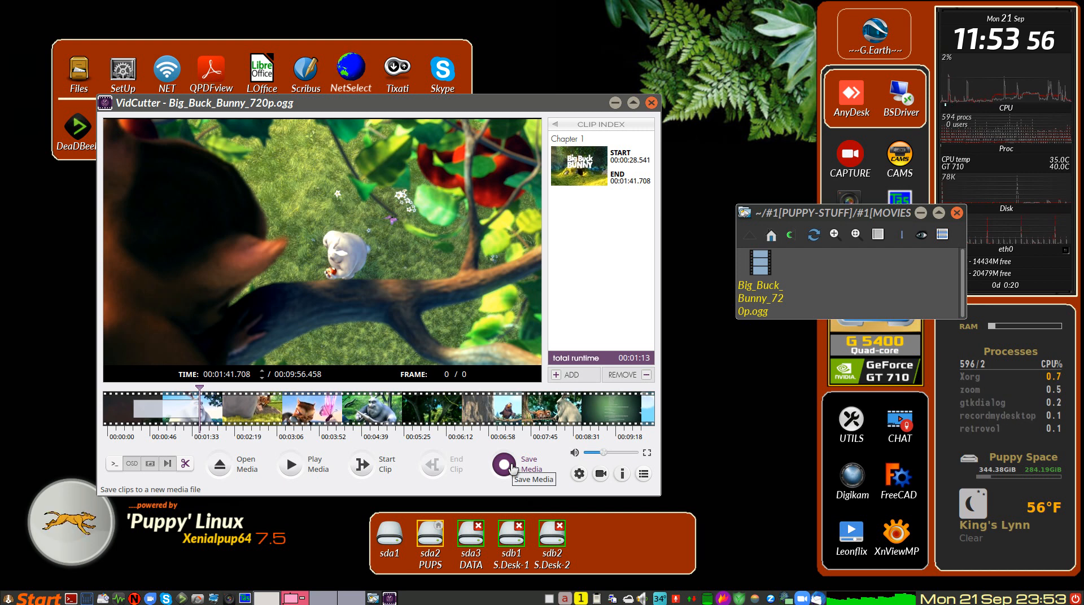
# Step: Save the clip as Big_Buck_Bunny_720p_EDIT.ogg in the DEMO_VIDEOS folder and close VidCutter
pyautogui.click(512, 465)
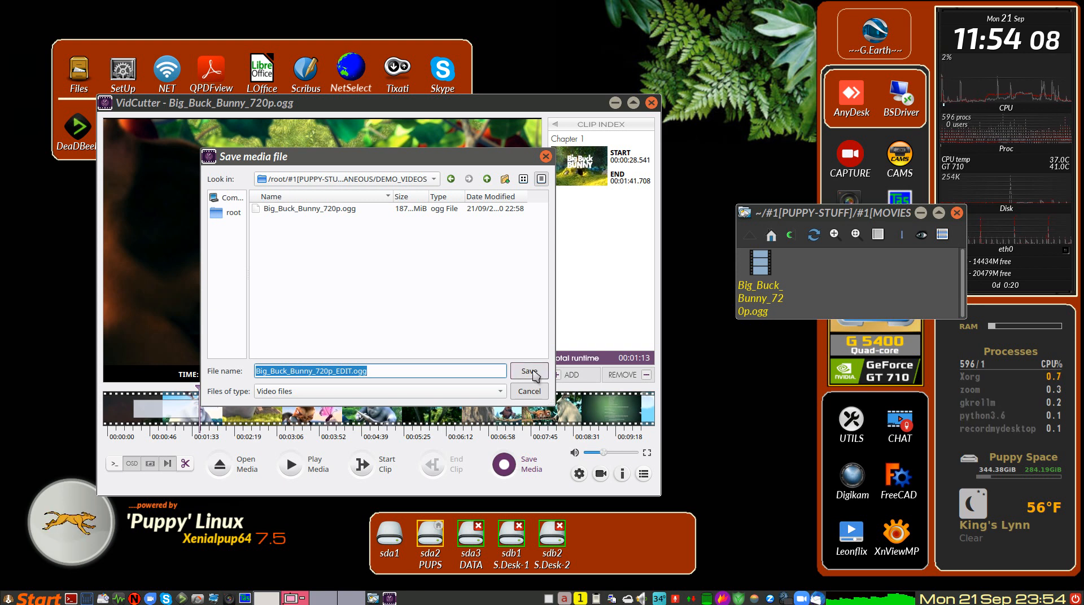
pyautogui.click(530, 372)
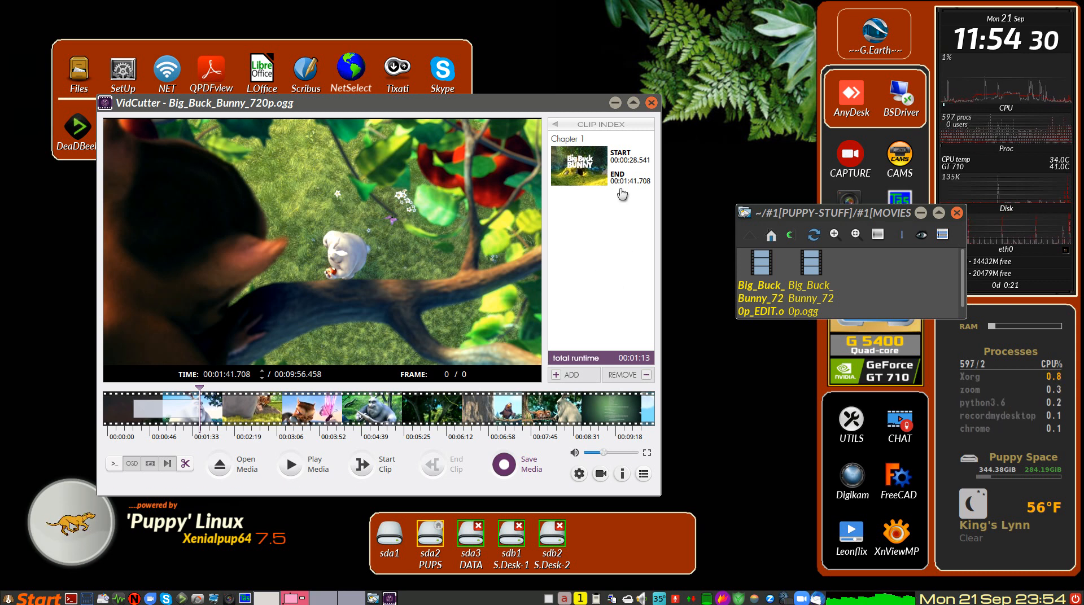
pyautogui.click(652, 103)
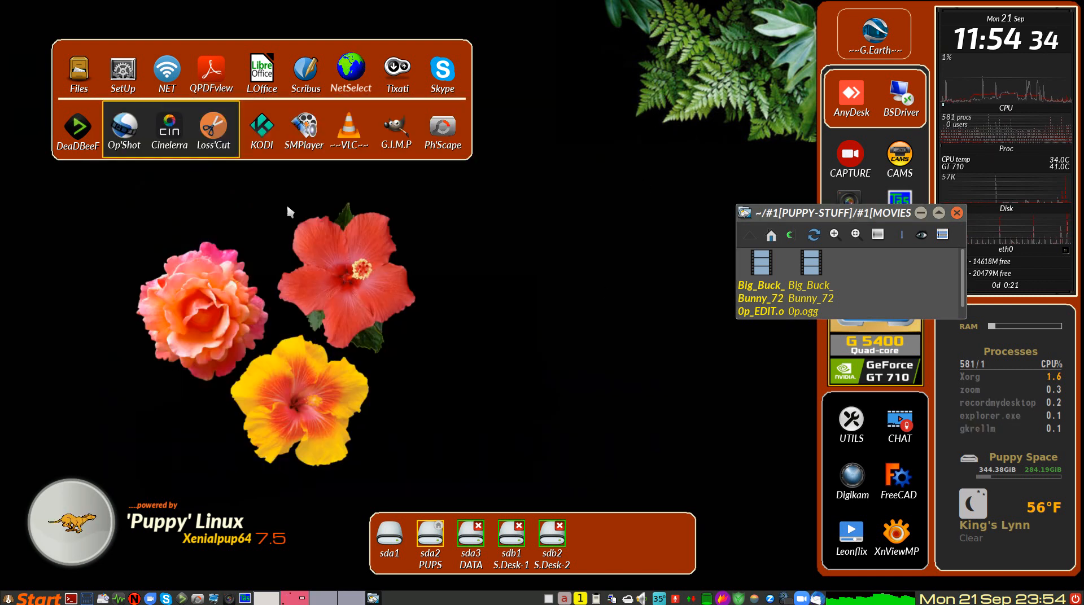
# Step: Launch SMPlayer and browse for a file to open in /root/#1[PUPPY-STUFF]/#1[MOVIES]/MISCELLANEOUS/DEMO_VIDEOS
pyautogui.click(307, 129)
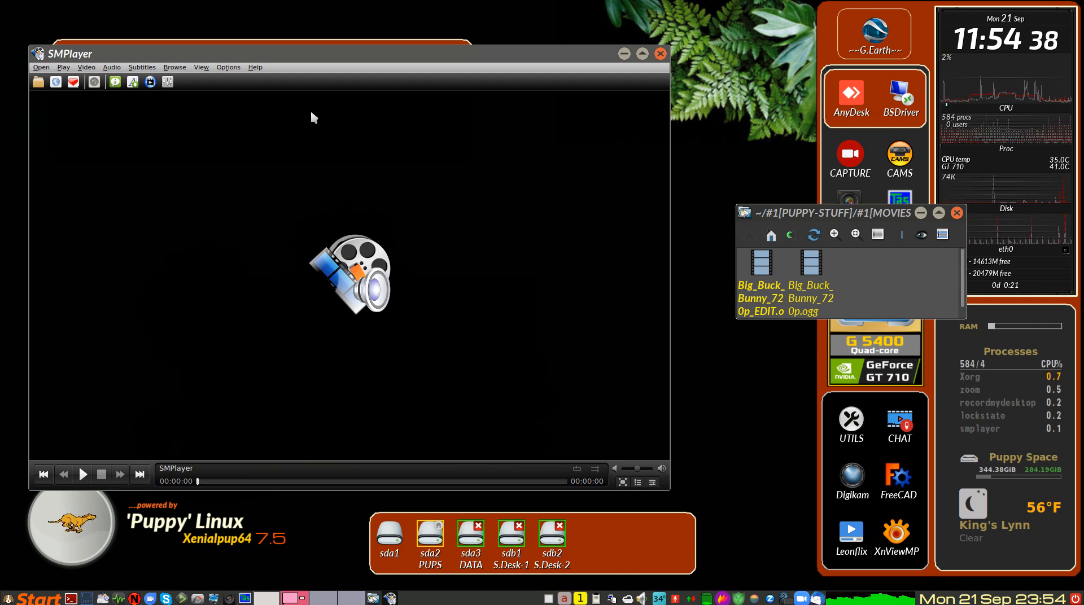
pyautogui.click(41, 68)
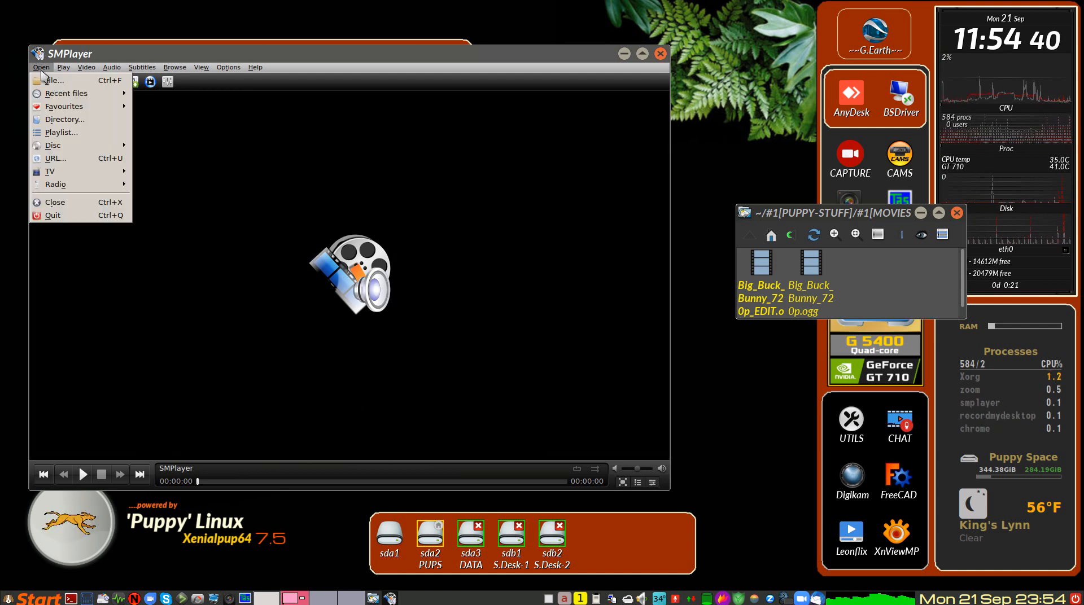
pyautogui.click(59, 84)
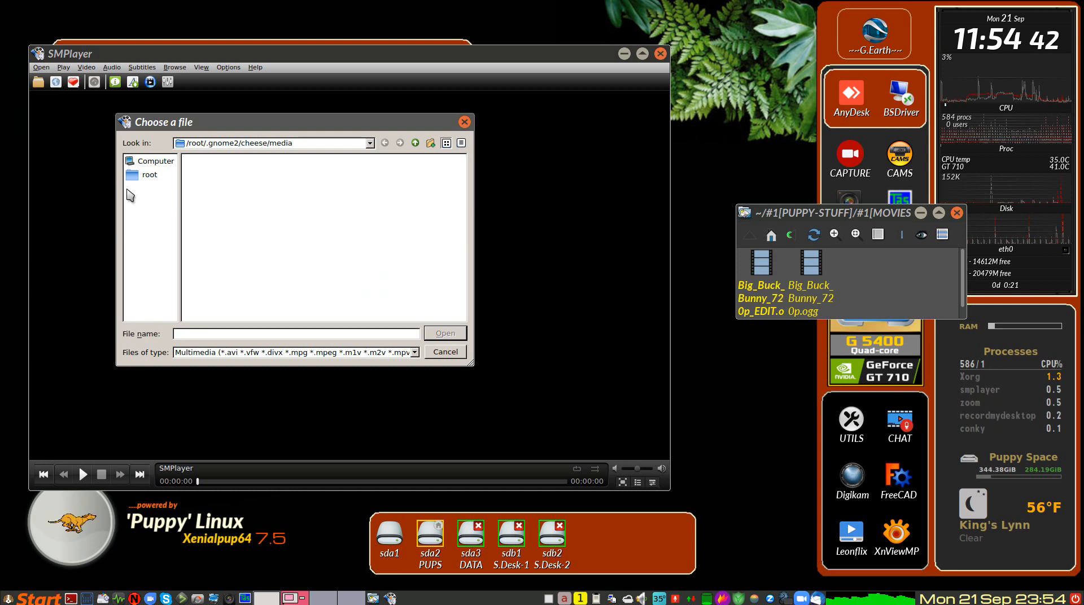
pyautogui.click(153, 175)
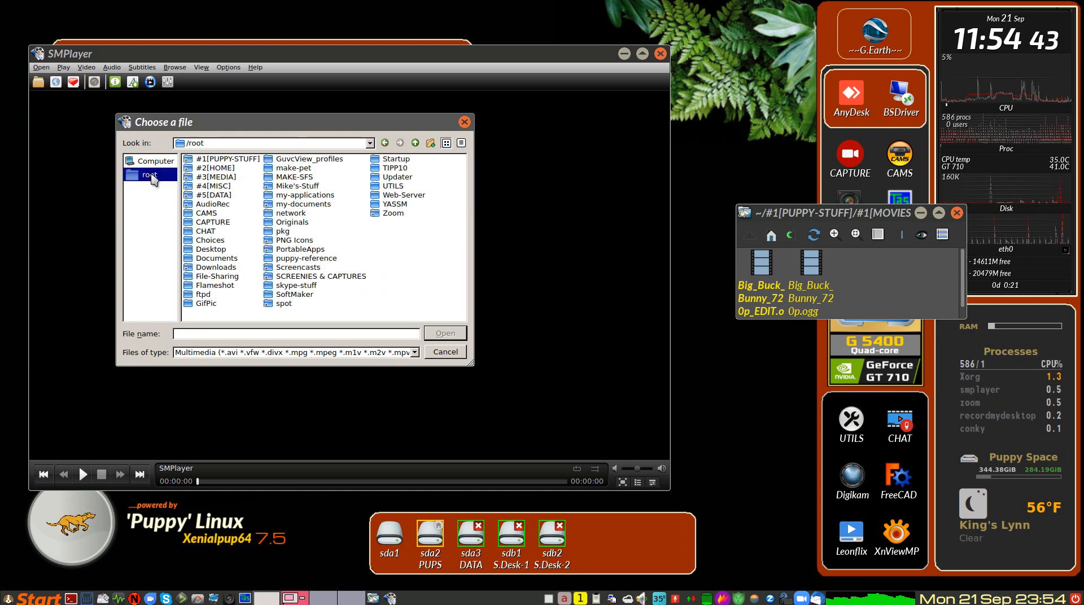
pyautogui.doubleClick(229, 160)
pyautogui.doubleClick(229, 163)
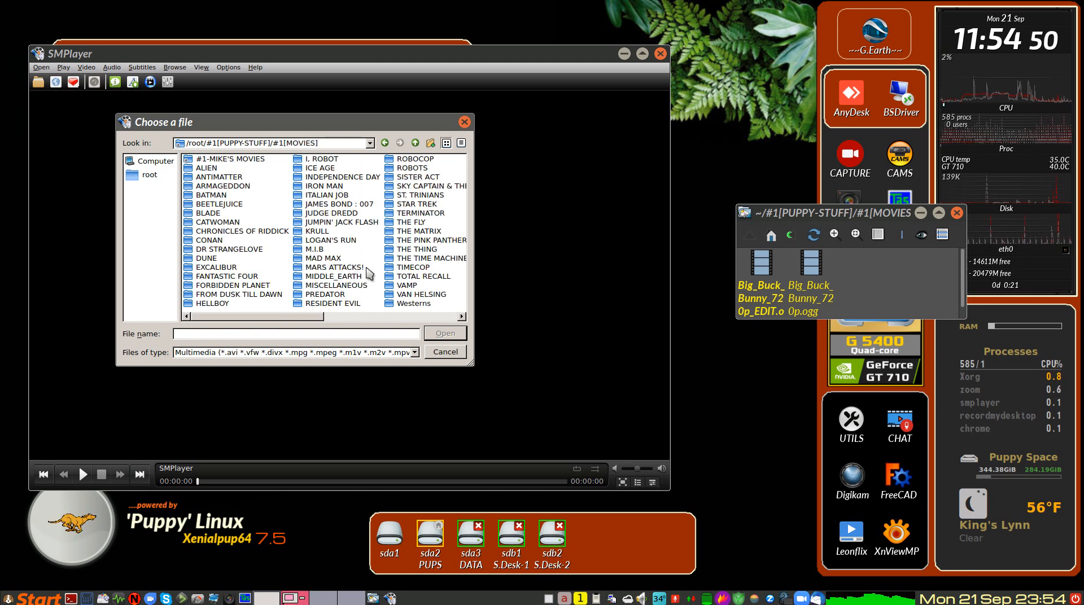
pyautogui.doubleClick(345, 287)
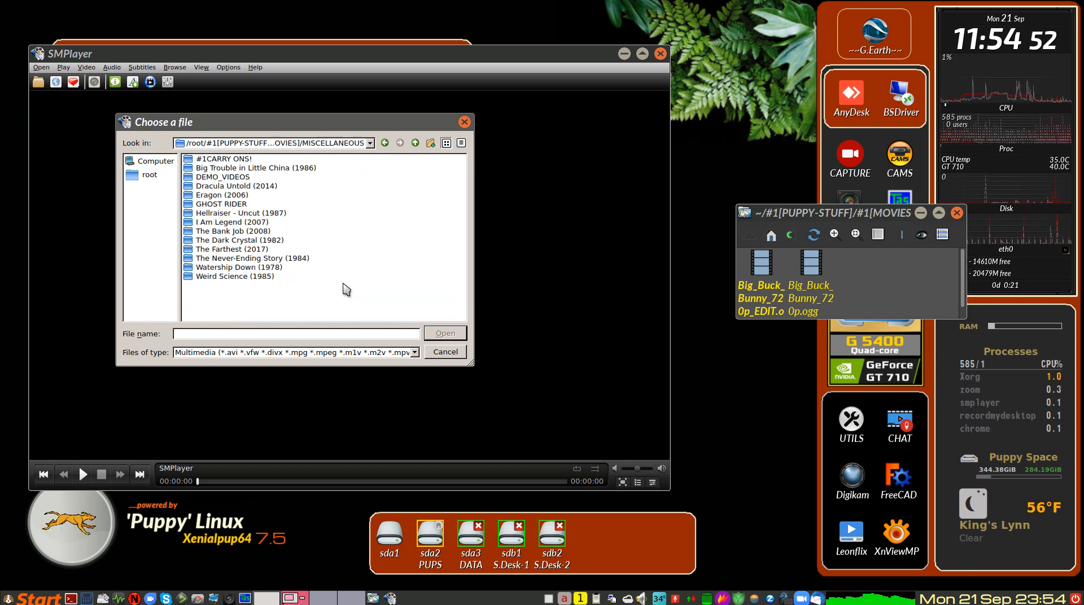
pyautogui.doubleClick(230, 177)
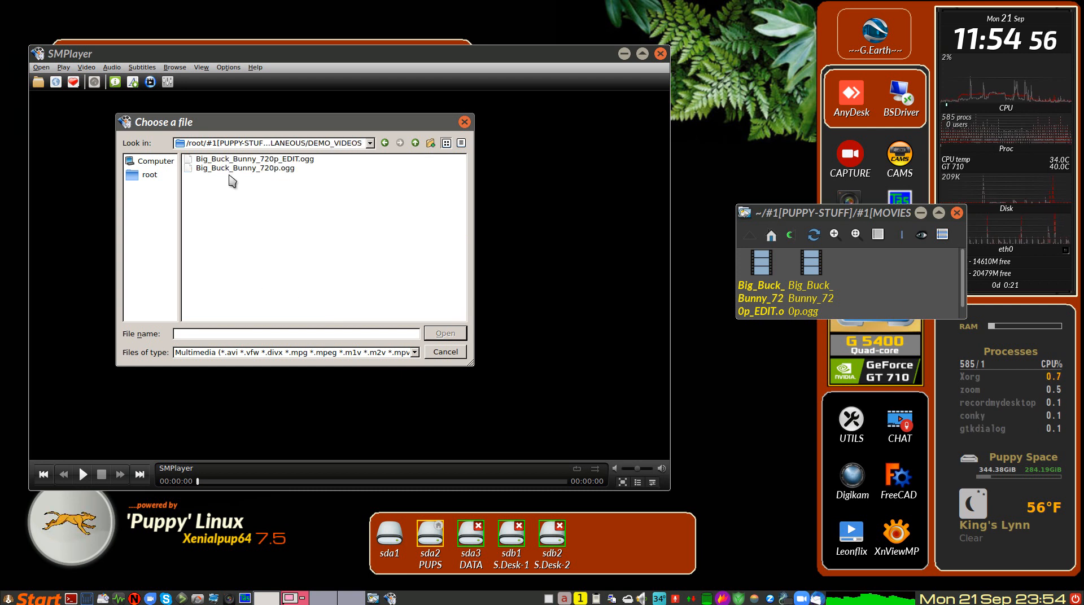
# Step: Play Big_Buck_Bunny_720p_EDIT.ogg, check a point near its end, and stop playback
pyautogui.click(291, 160)
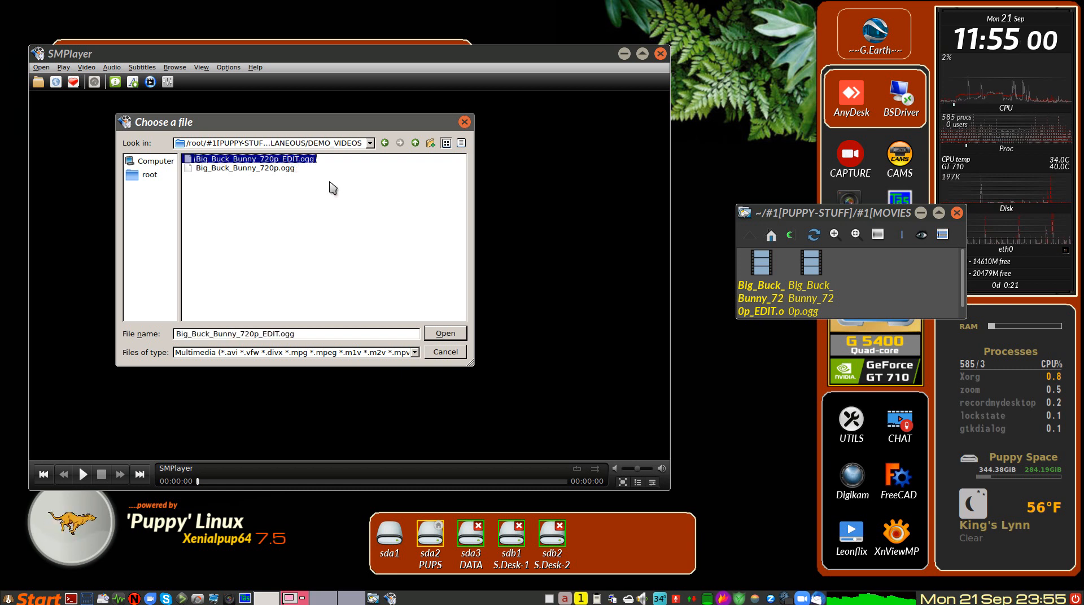
pyautogui.click(446, 334)
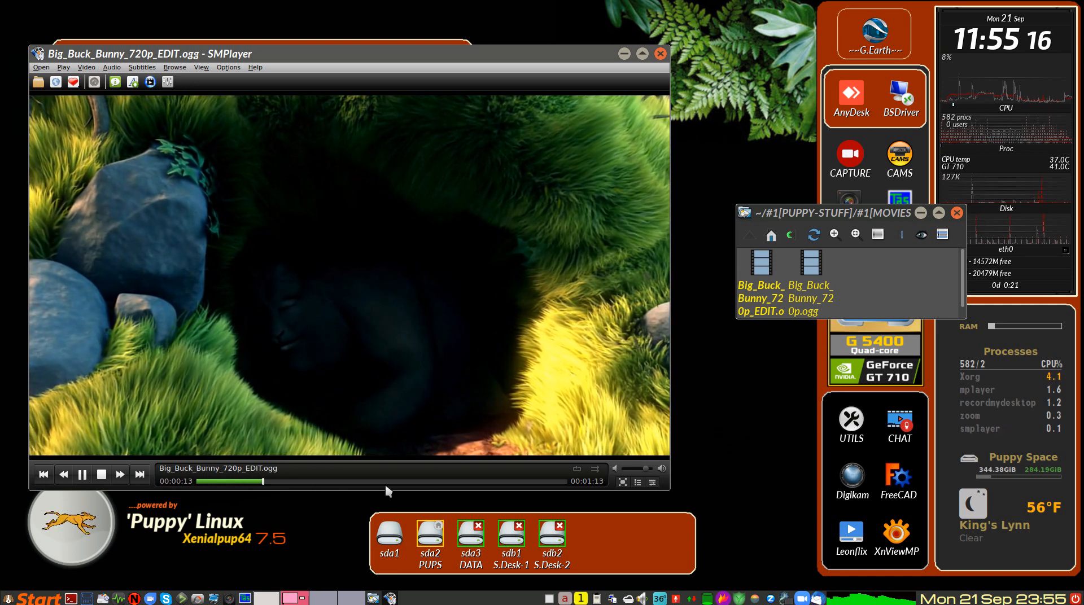
pyautogui.click(530, 481)
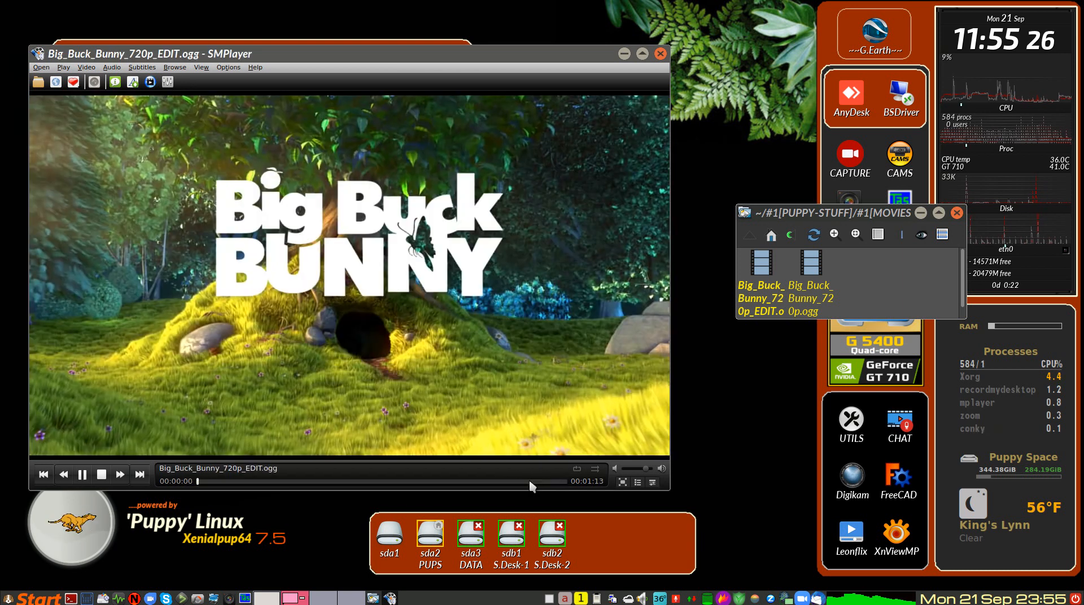
pyautogui.click(102, 475)
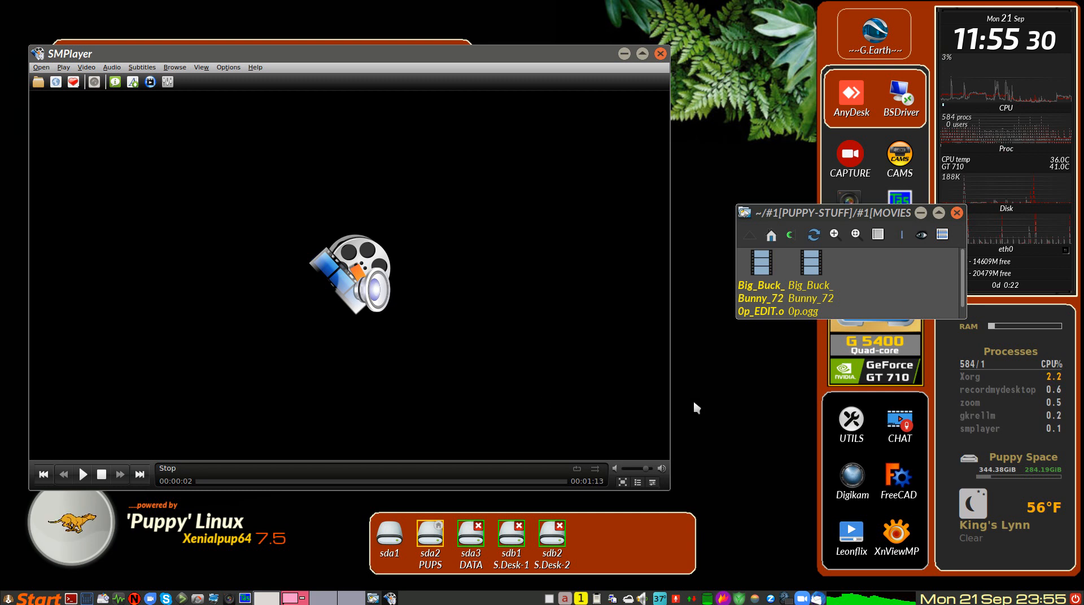